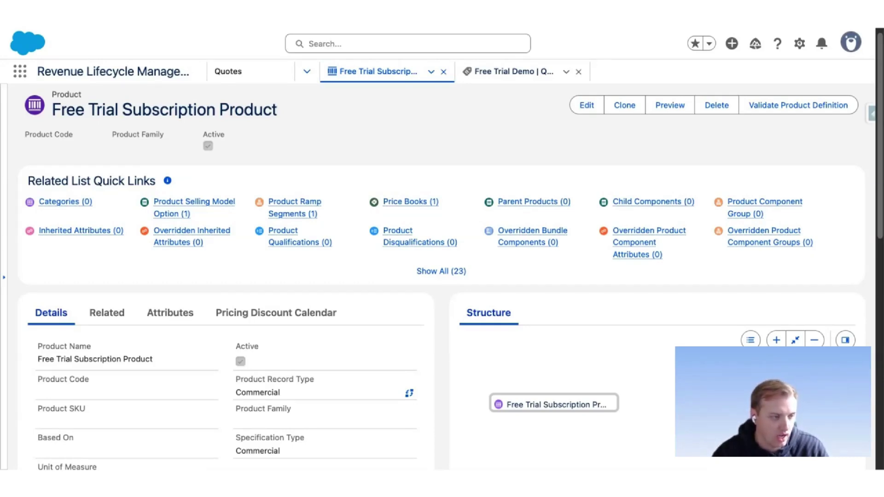
Review the Free Trial Subscription Product's selling model option, existing ramp segments and product details.
left_click(178, 209)
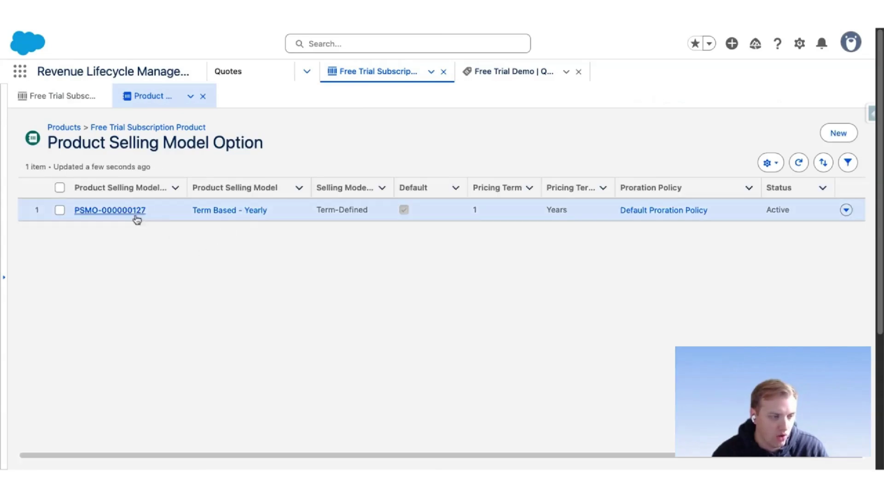
left_click(102, 29)
left_click(297, 233)
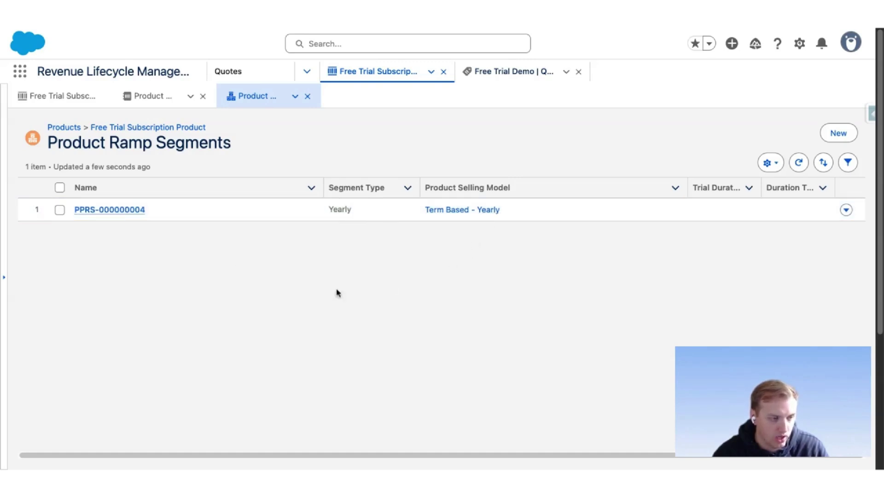
left_click(43, 96)
scroll(294, 396, "down", 2)
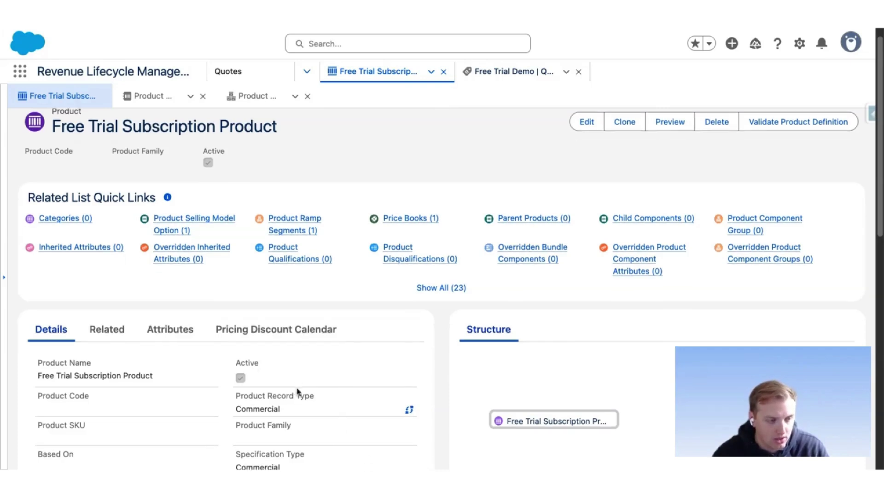
scroll(299, 394, "up", 3)
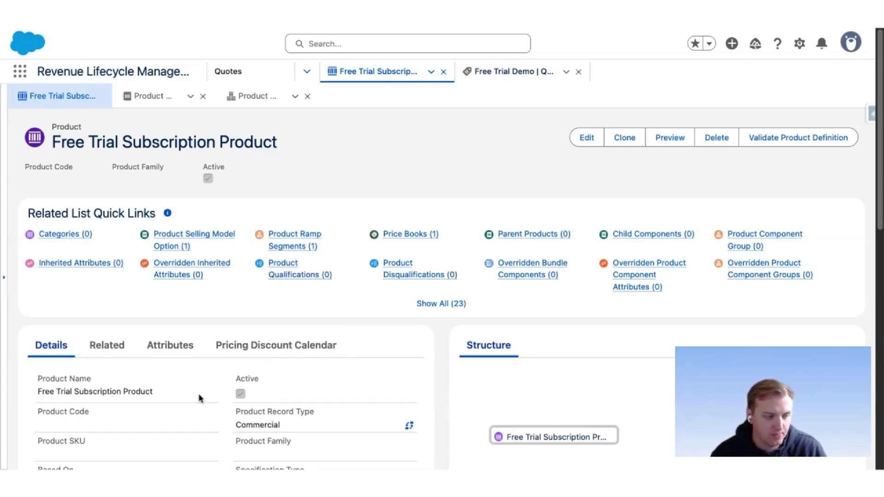
scroll(200, 398, "down", 2)
scroll(214, 348, "up", 2)
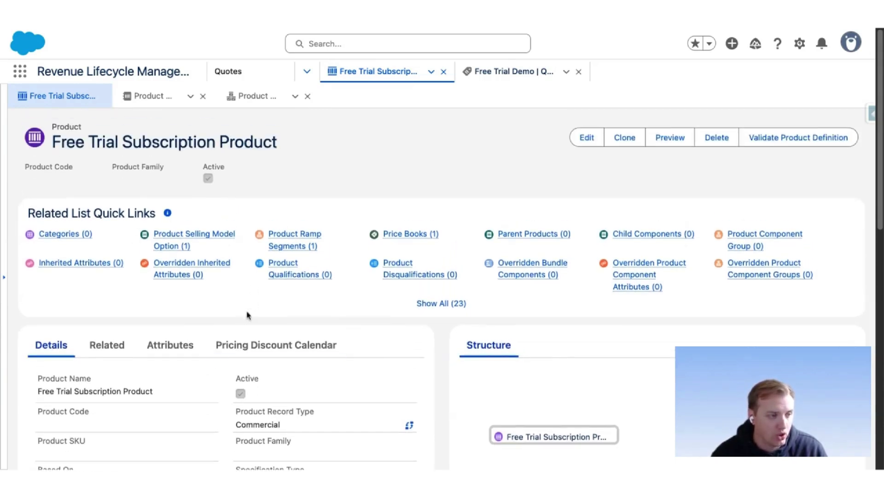
Start a new product ramp segment for the Free Trial Subscription Product with the Term Based - Yearly selling model.
mouse_move(276, 251)
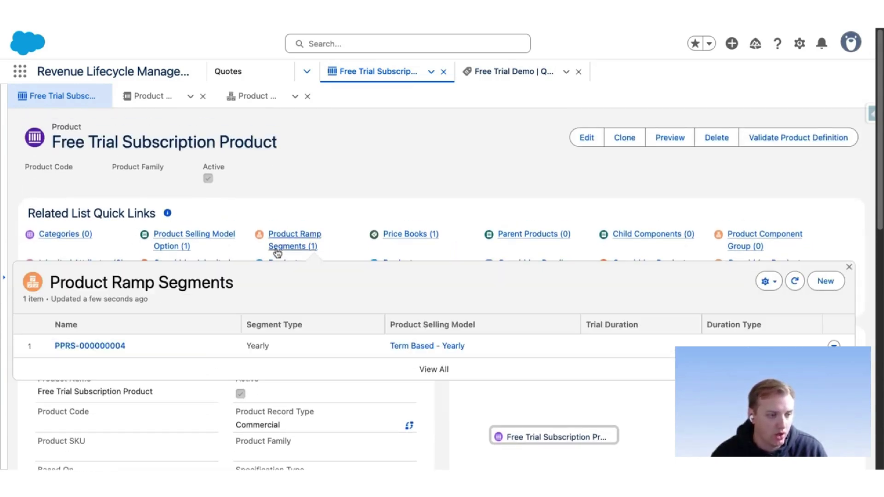
left_click(281, 246)
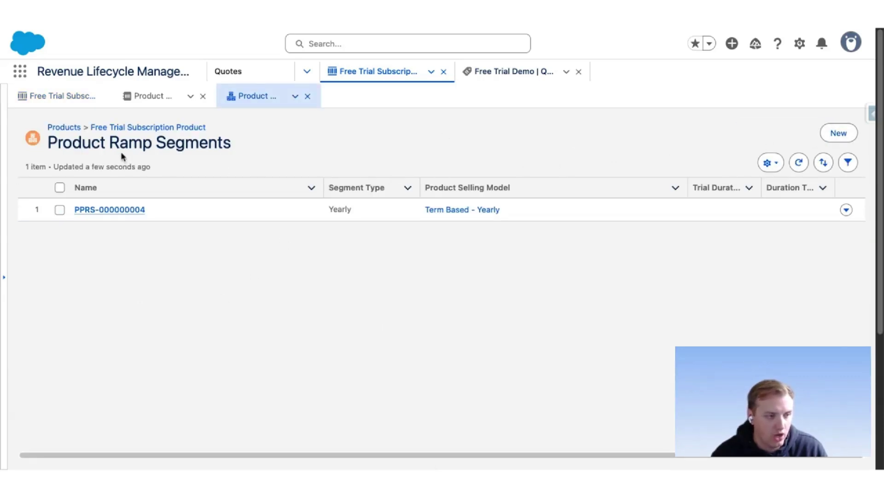
left_click(851, 133)
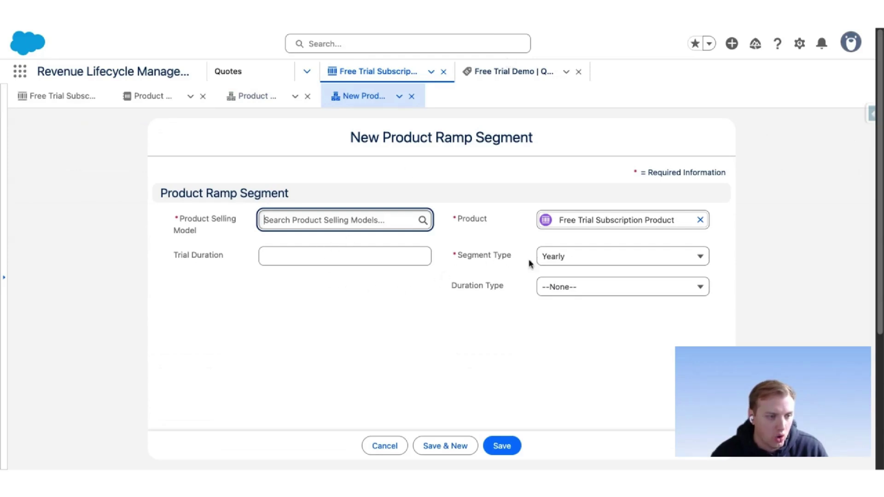
left_click(321, 253)
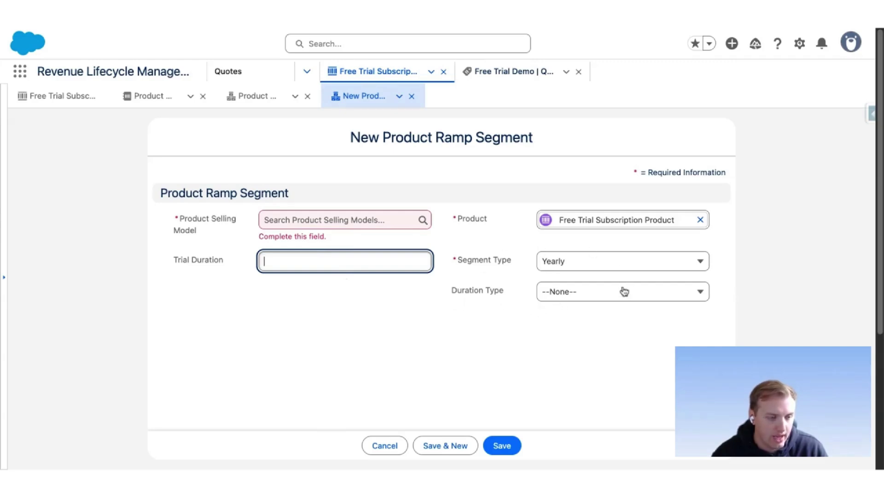
left_click(304, 219)
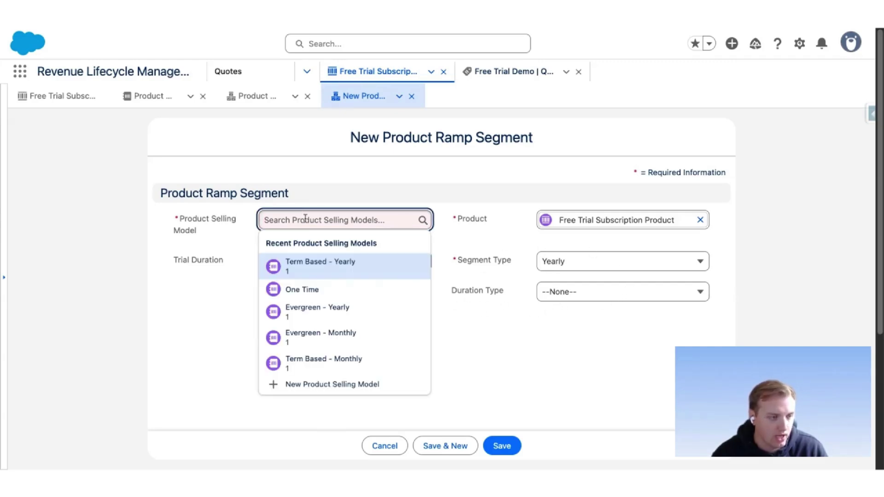
left_click(307, 267)
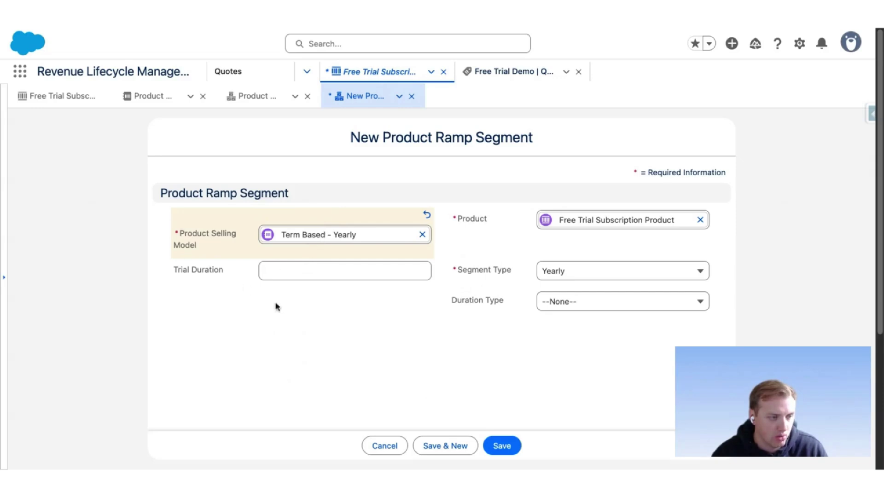
Set the segment type to Free Trial with a trial duration of 30 days, save the segment and return to the product record.
left_click(572, 279)
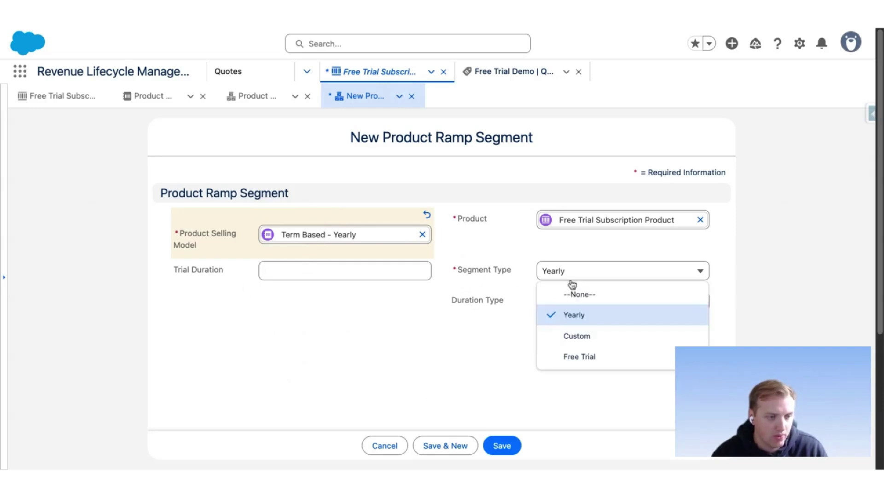
left_click(569, 357)
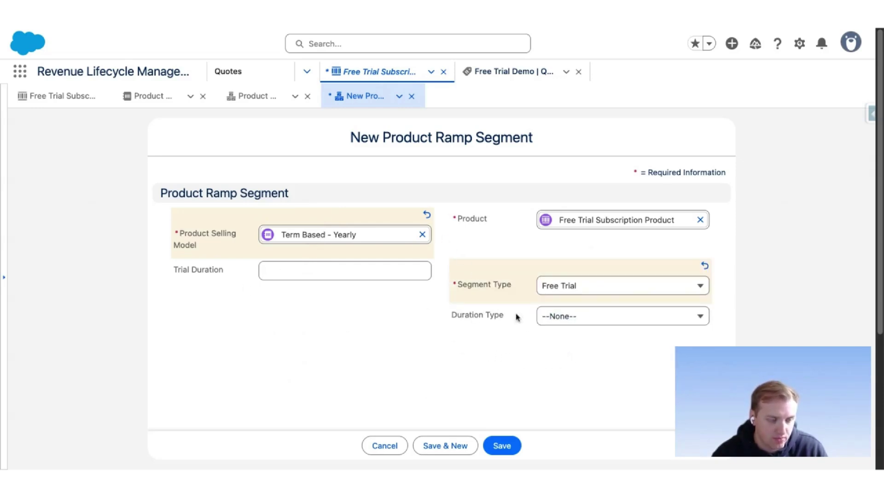
left_click(571, 322)
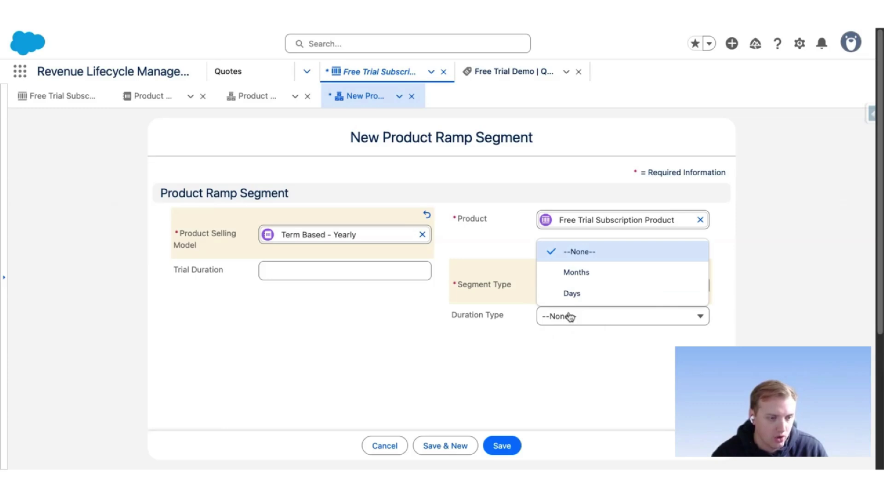
left_click(572, 295)
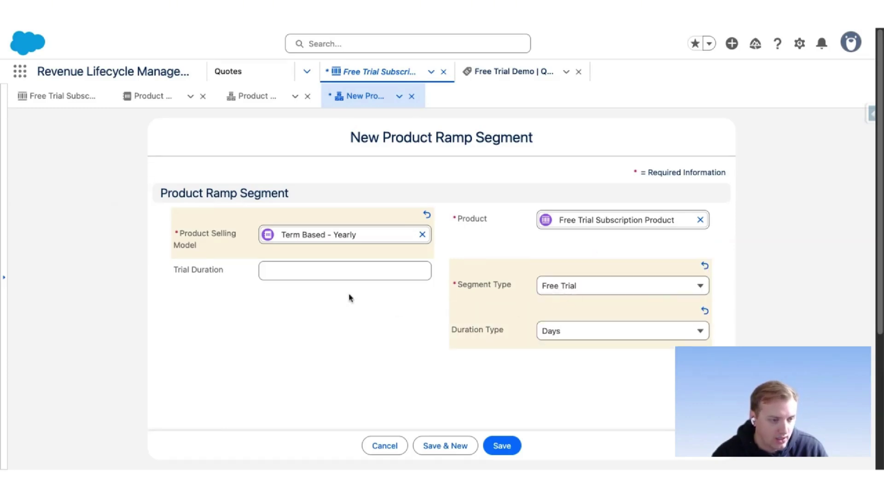
left_click(331, 275)
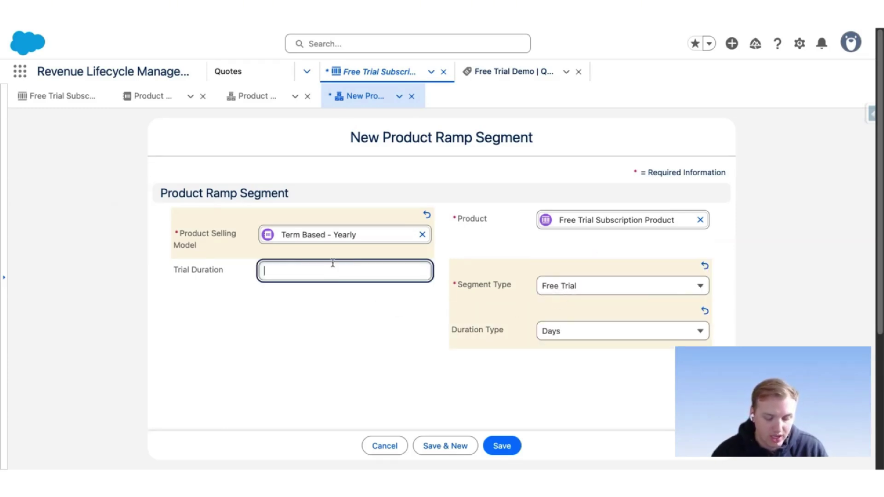
type("30")
left_click(313, 349)
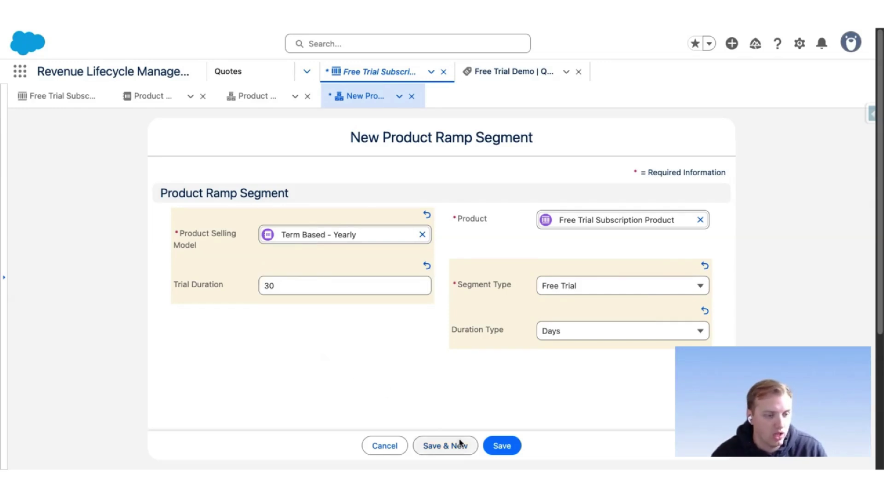
left_click(503, 448)
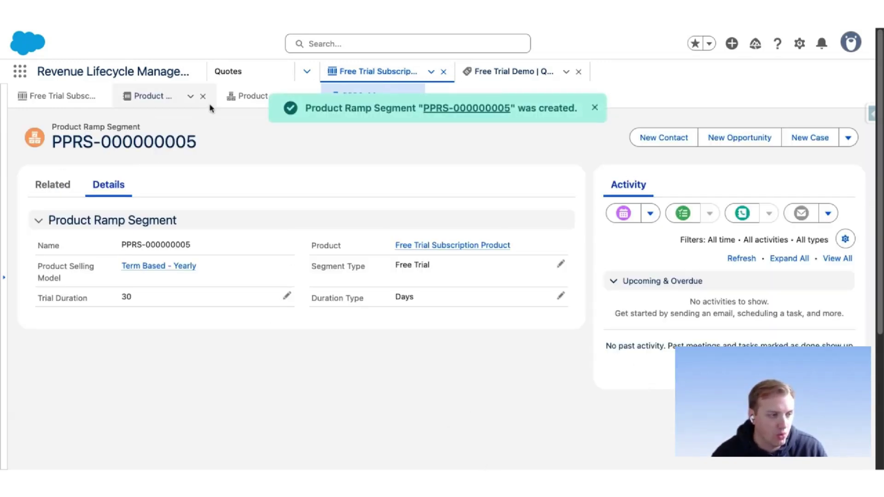
left_click(246, 101)
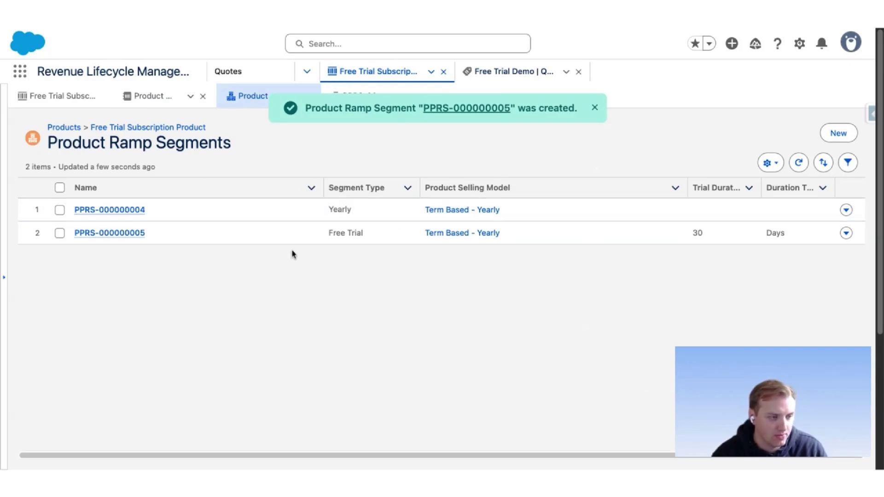
left_click(44, 98)
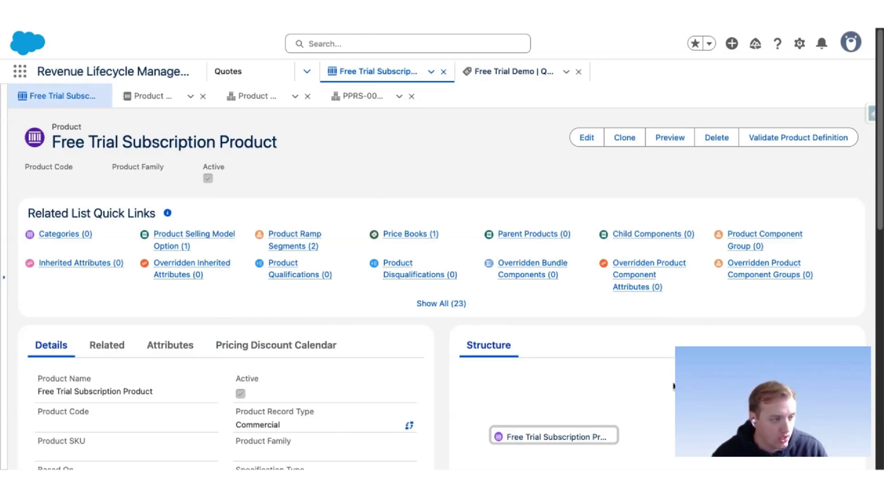
Open the time-based ramp configuration for the Free Trial Subscription line item in the Free Trial Demo quote.
left_click(508, 81)
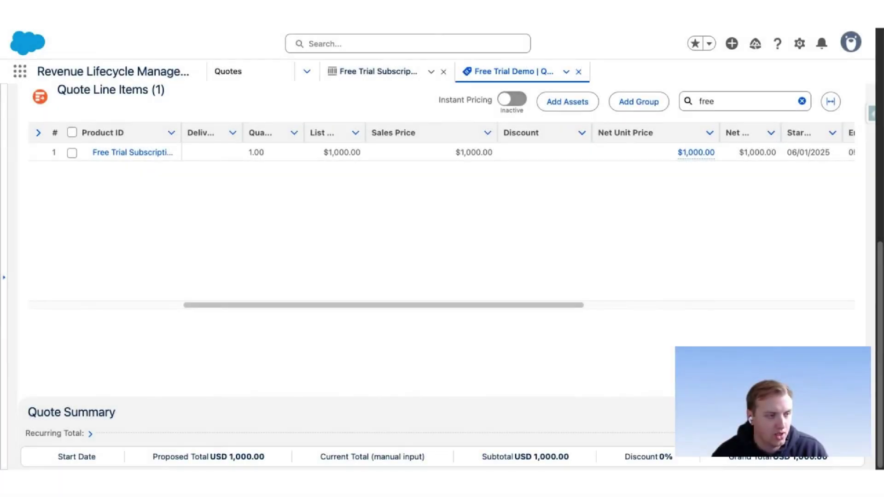
scroll(442, 276, "up", 2)
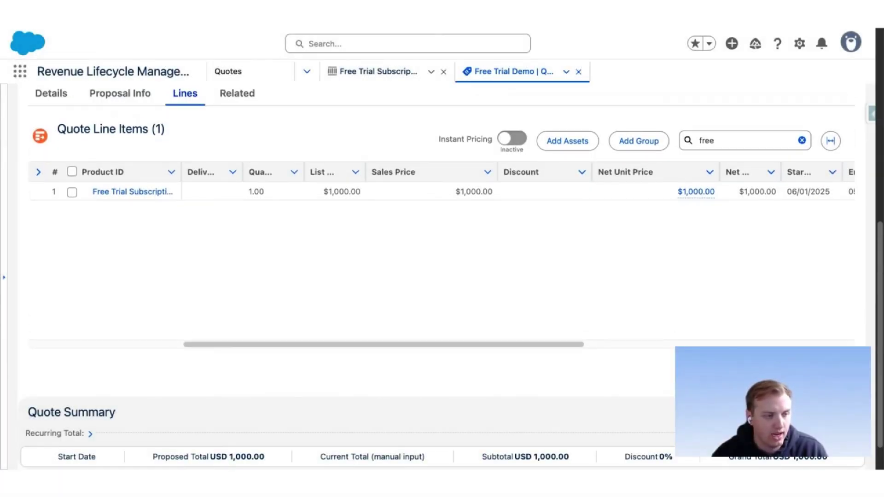
scroll(442, 267, "up", 1)
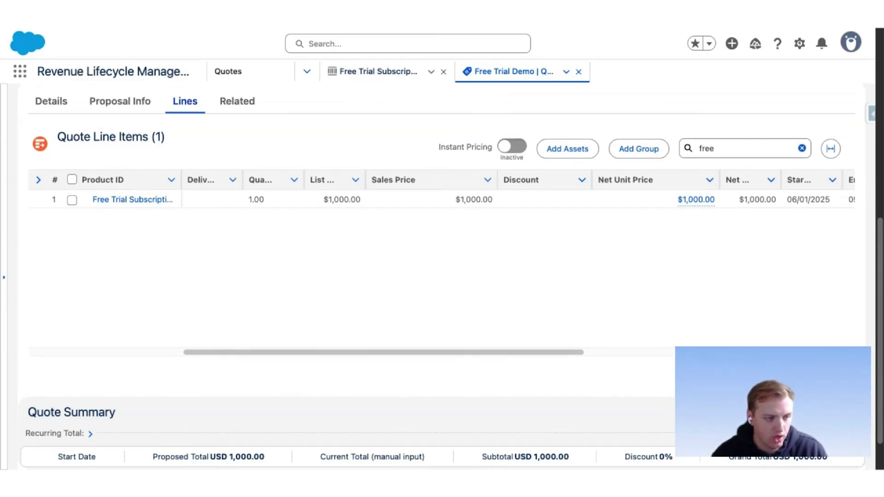
scroll(442, 198, "right", 5)
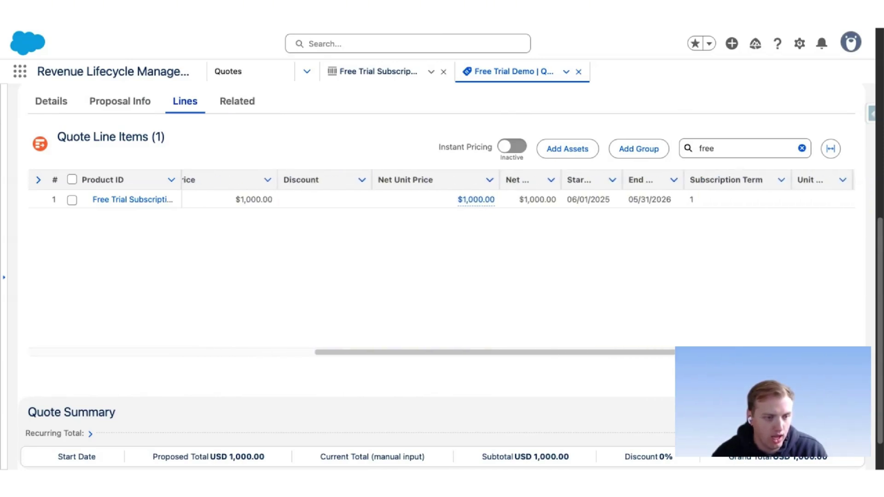
scroll(442, 198, "right", 4)
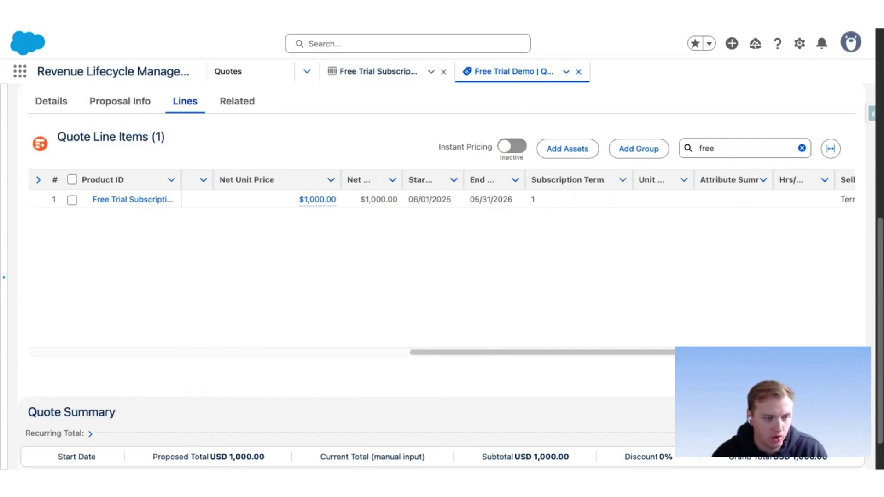
scroll(442, 198, "right", 2)
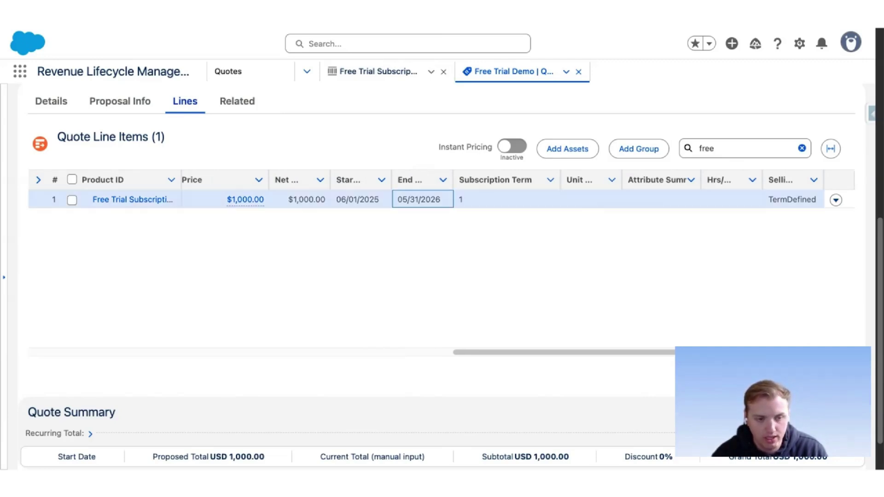
left_click(835, 200)
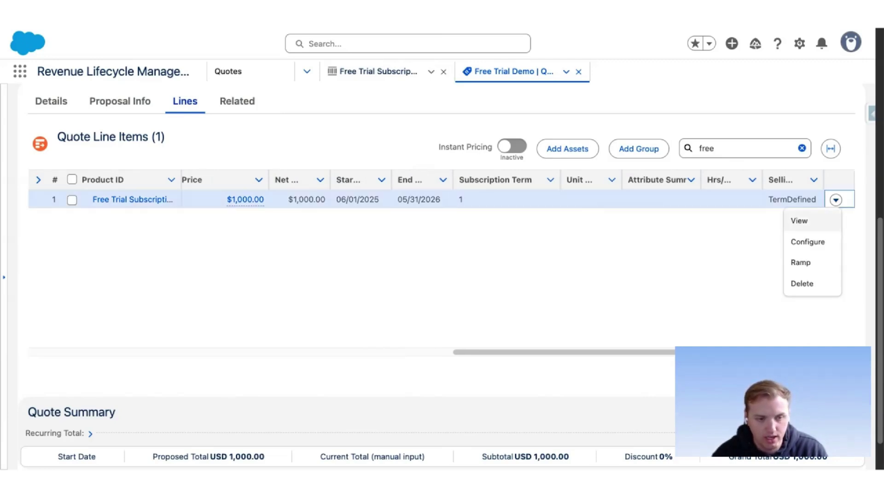
left_click(801, 263)
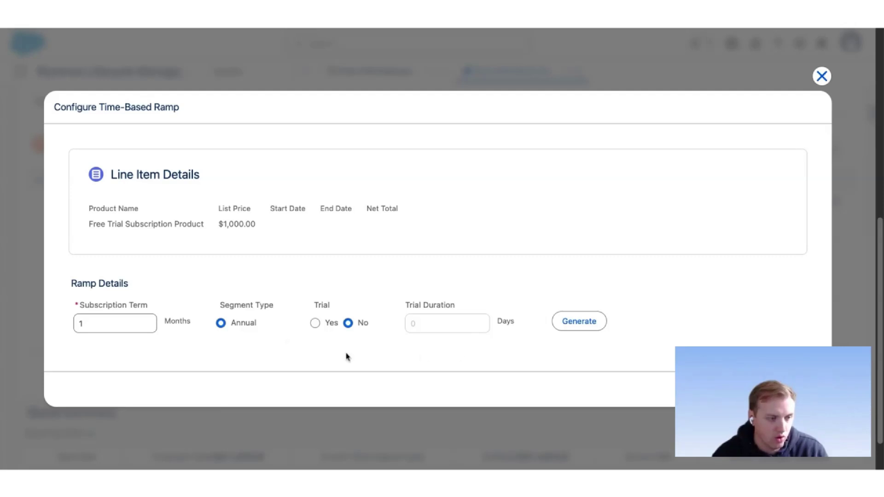
Set the ramp's subscription term to 24 months, enable the trial and generate the segments.
left_click(94, 328)
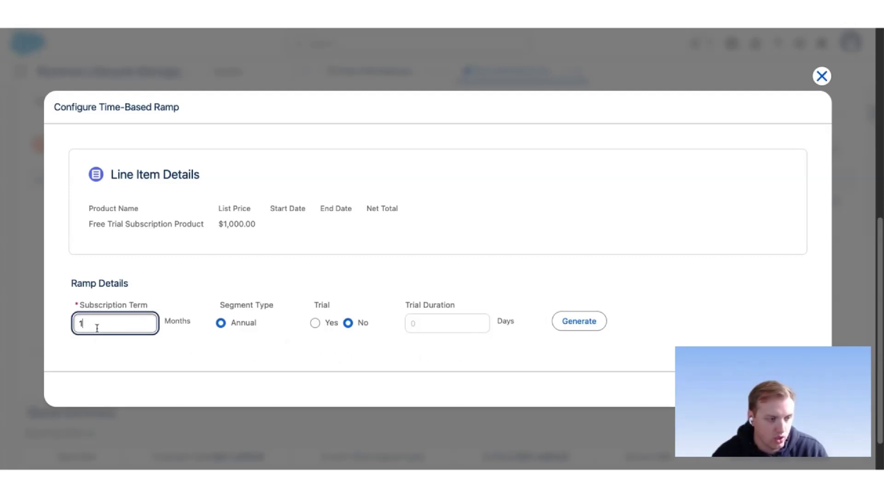
key("BackSpace")
type("24")
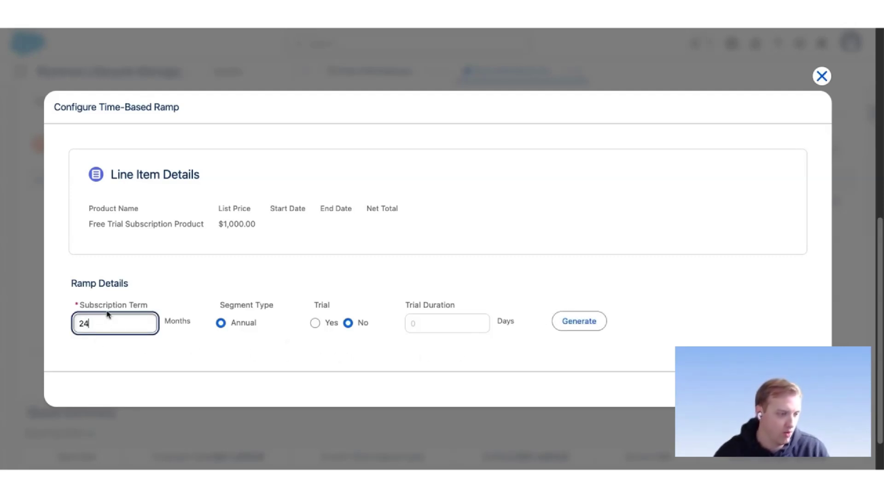
left_click(212, 357)
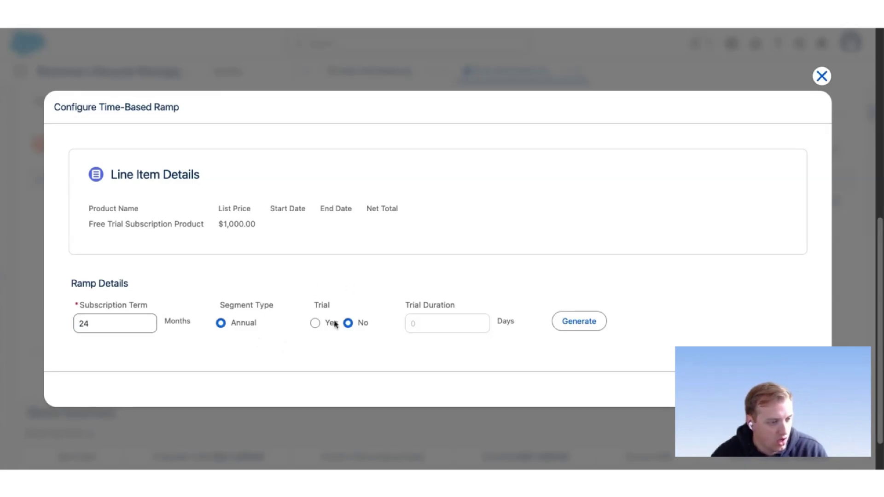
left_click(315, 323)
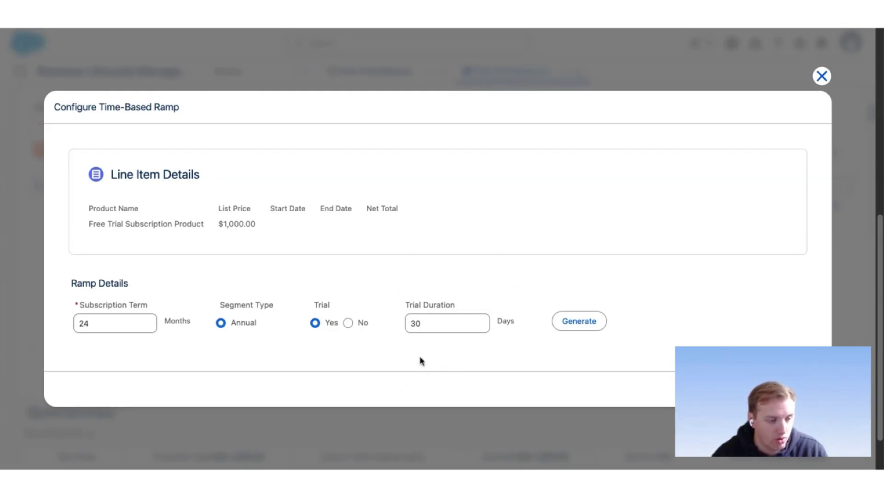
left_click(578, 331)
Examine the generated ramp segments' dates, discounts and prices, and read the notice about Instant Pricing.
scroll(336, 270, "down", 3)
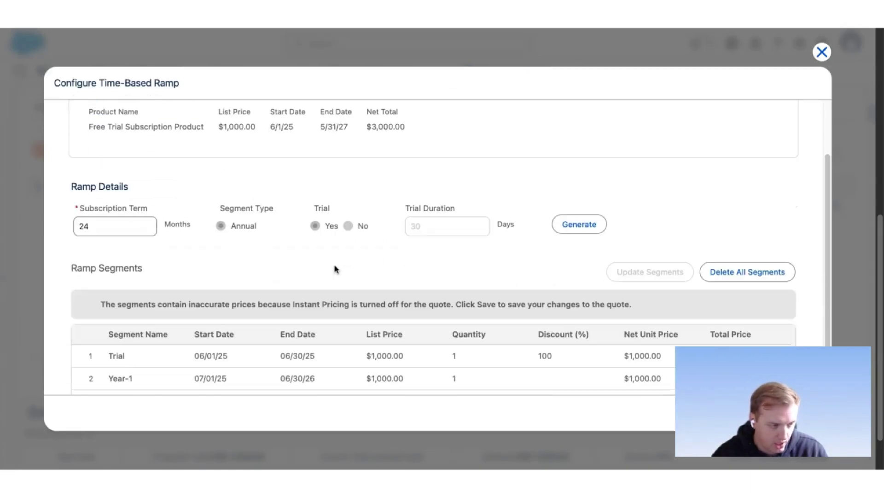
scroll(336, 270, "down", 2)
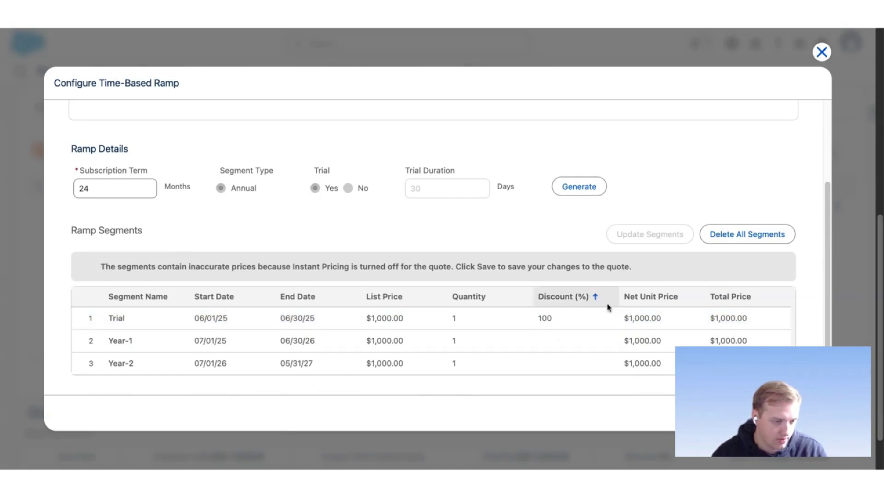
left_click_drag(640, 270, 262, 261)
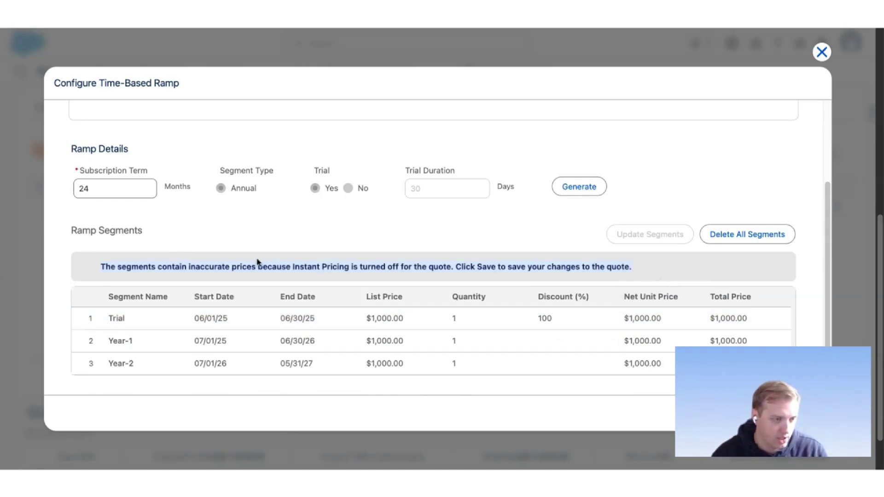
Set the ramp's subscription term to 25 months and regenerate the segments, confirming that existing configurations may be lost.
left_click(302, 262)
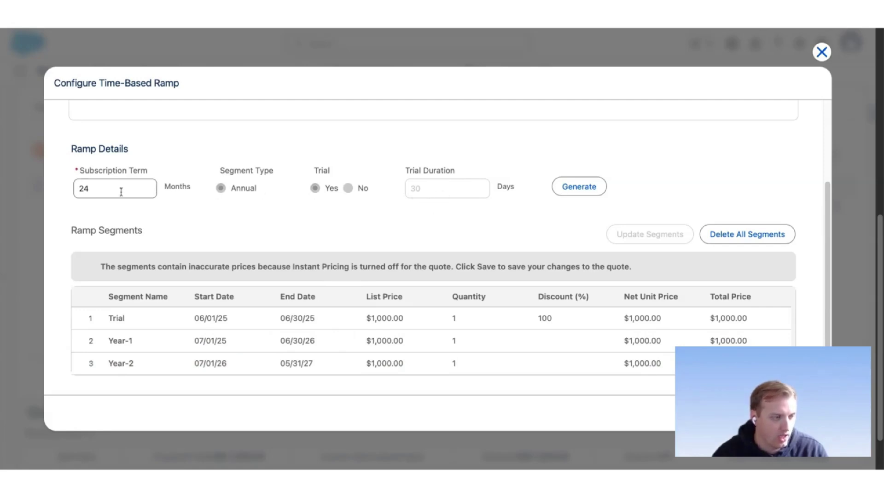
left_click(157, 191)
key("BackSpace")
type("5")
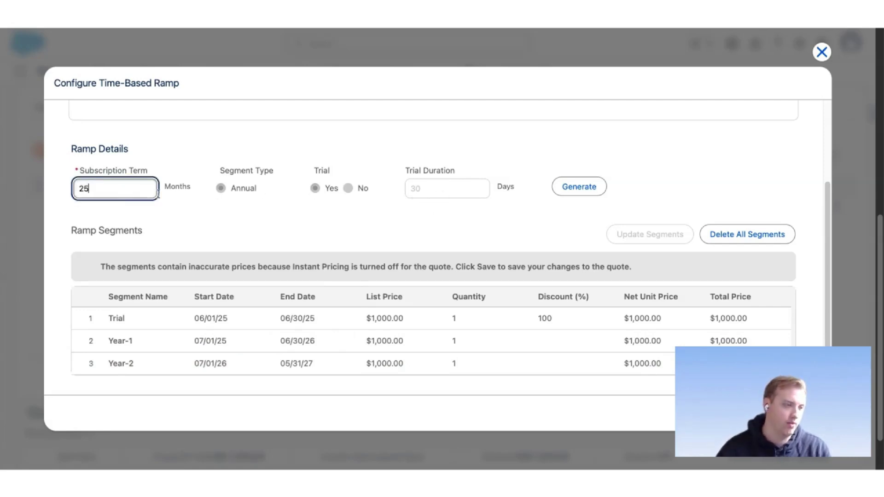
left_click(168, 219)
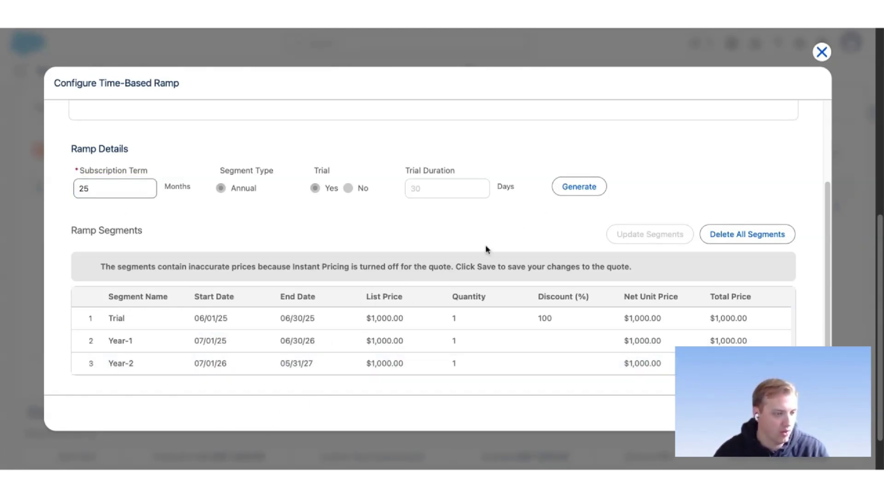
left_click(587, 186)
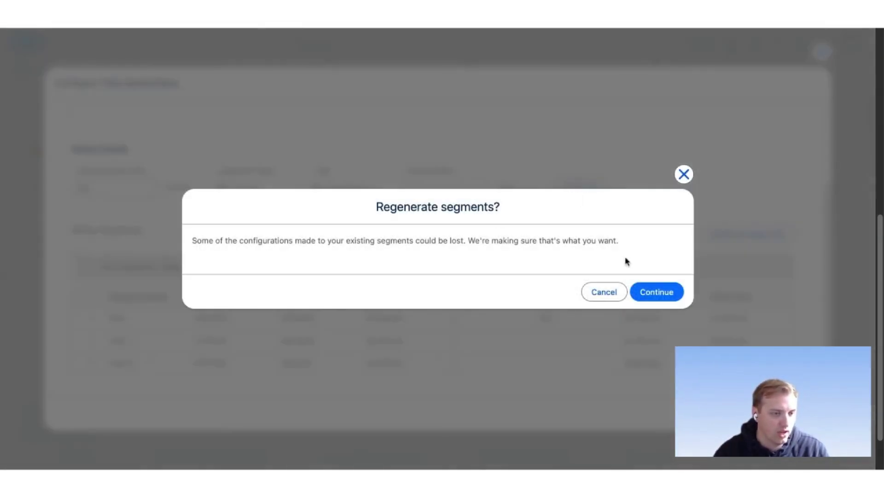
left_click(670, 295)
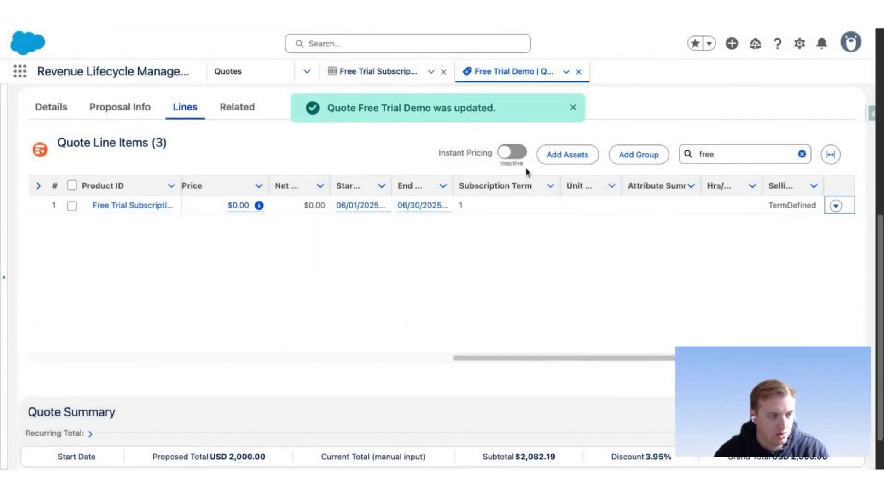
Examine the ramped quote line's discount, net price, dates and term, and read the calculation details behind its net unit price.
scroll(252, 317, "left", 10)
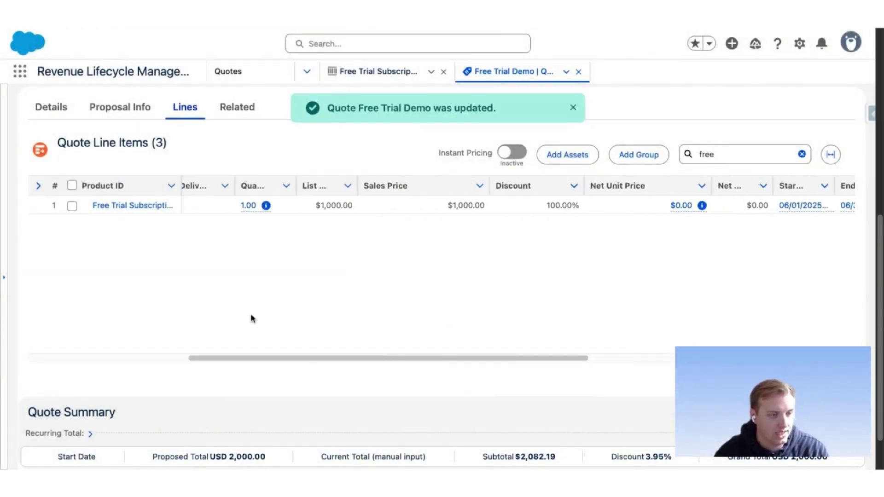
scroll(252, 318, "right", 10)
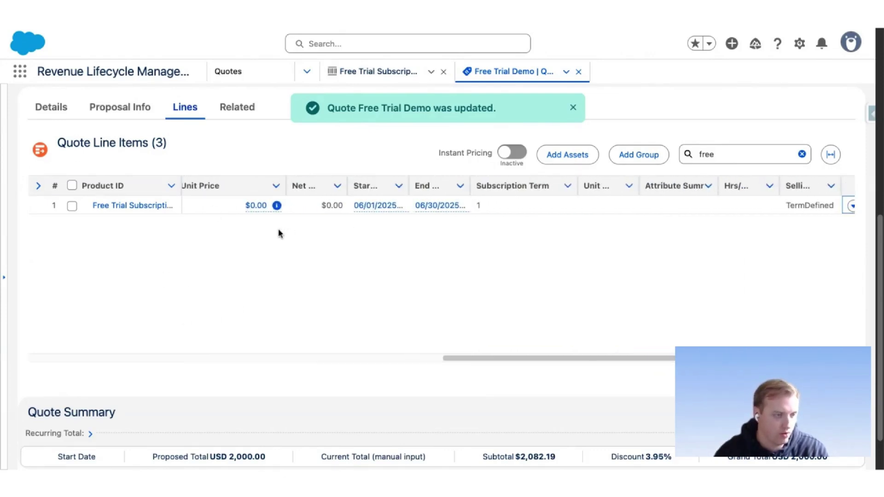
scroll(279, 229, "left", 3)
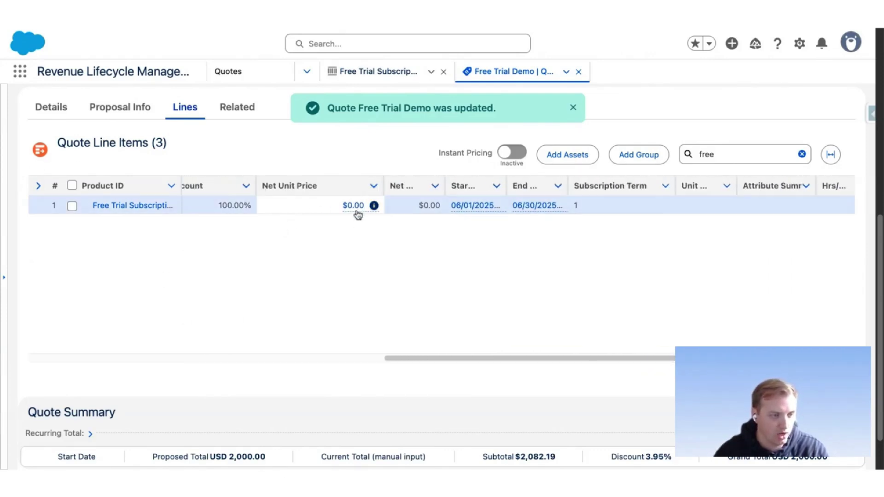
left_click(375, 207)
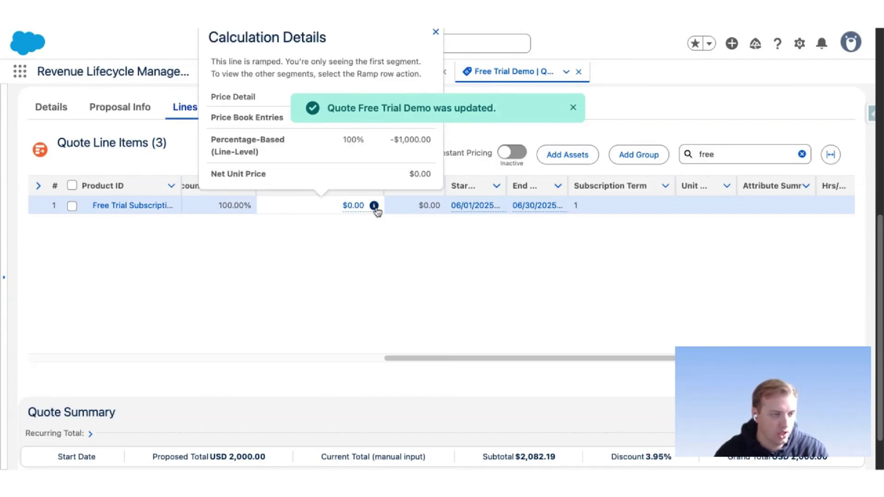
left_click(573, 107)
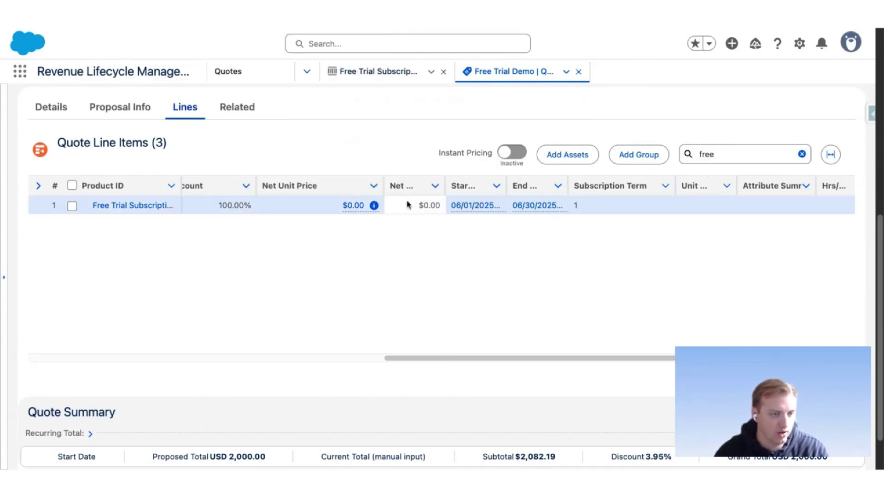
left_click(374, 206)
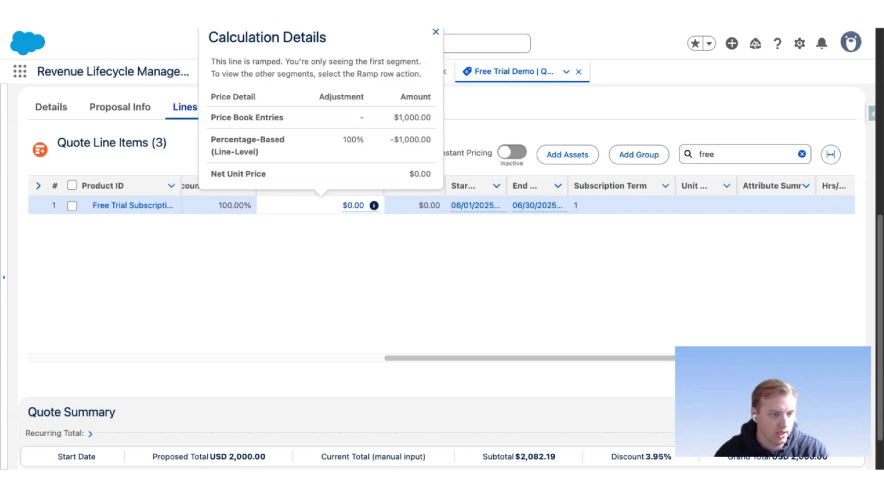
scroll(359, 266, "up", 5)
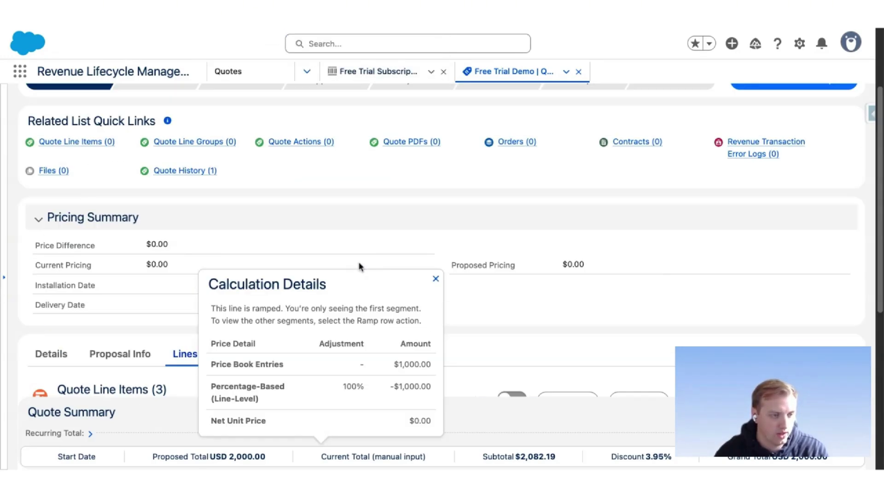
scroll(529, 290, "down", 3)
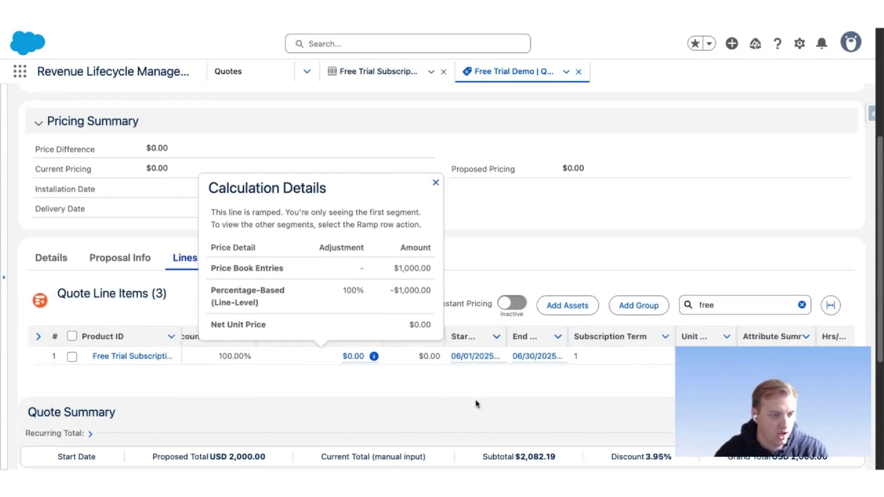
left_click(476, 393)
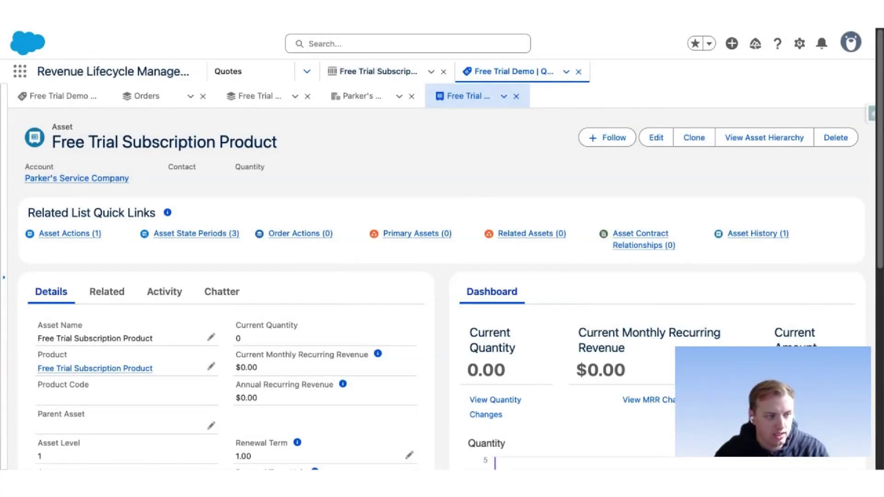
Review the Free Trial Subscription Product asset's details, lifecycle dates and current quantity, recurring revenue and amount.
left_click_drag(52, 142, 287, 152)
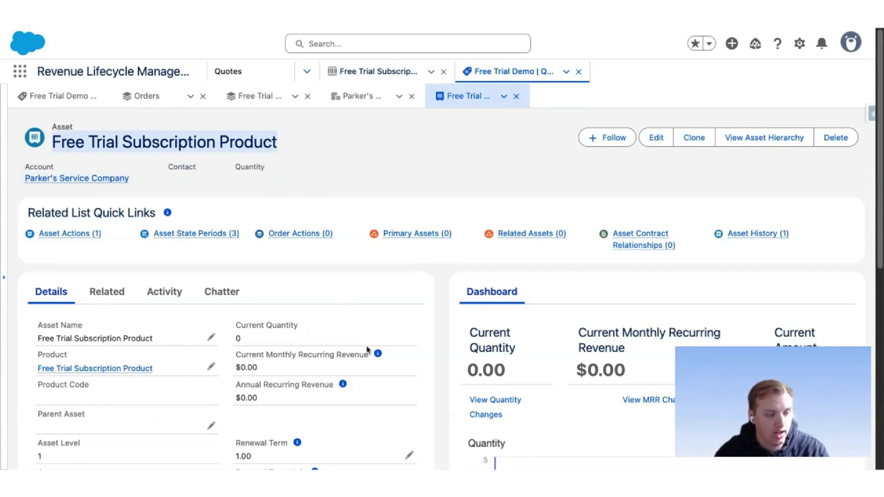
scroll(339, 281, "down", 4)
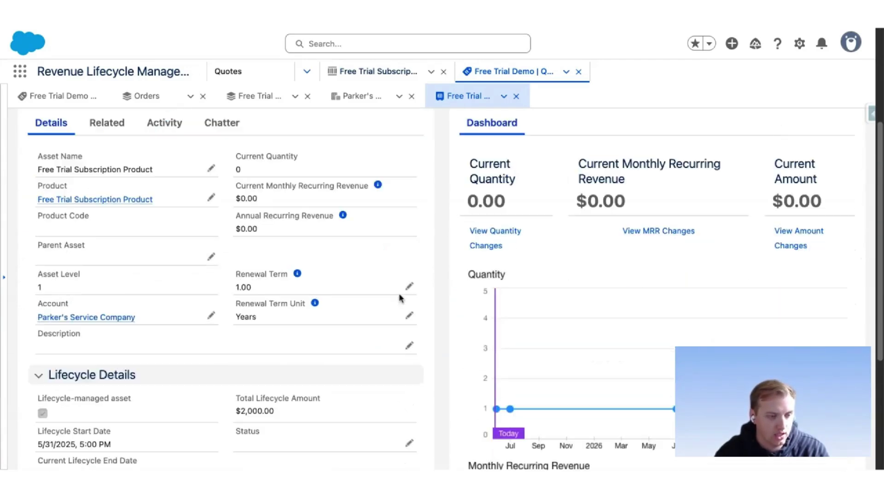
scroll(399, 302, "up", 4)
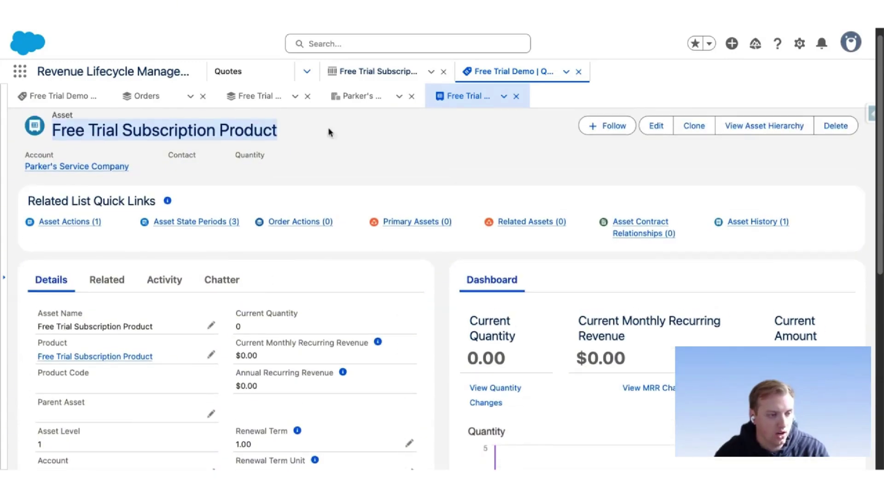
scroll(500, 467, "down", 4)
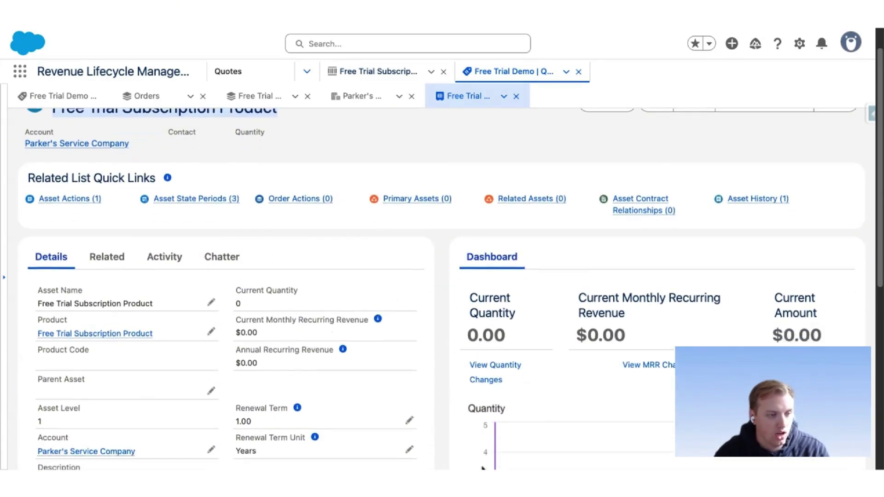
mouse_move(510, 406)
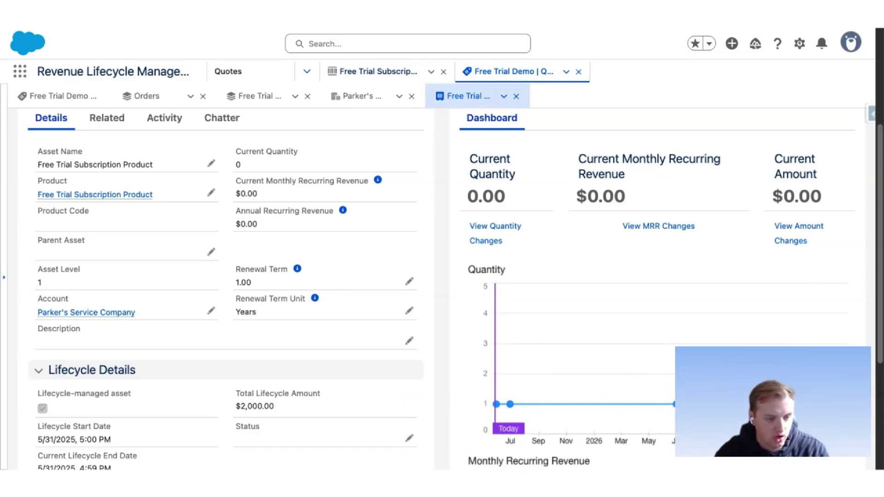
scroll(645, 299, "down", 1)
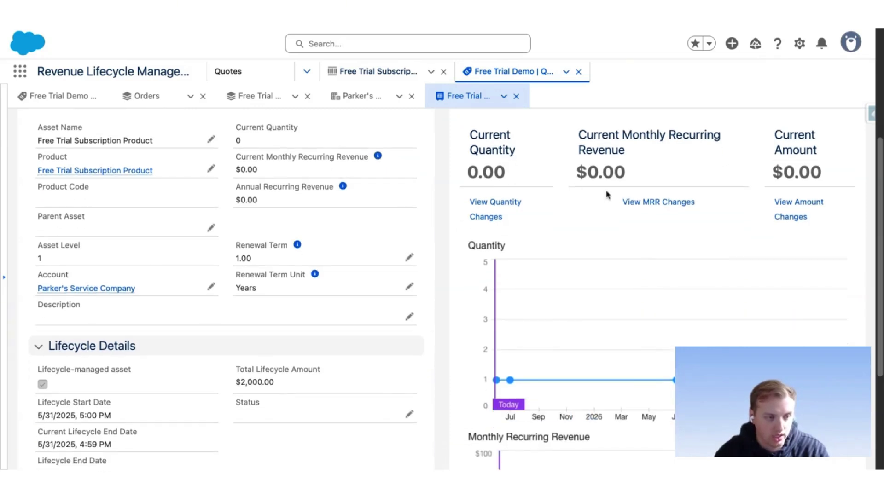
scroll(540, 432, "down", 1)
scroll(517, 405, "up", 1)
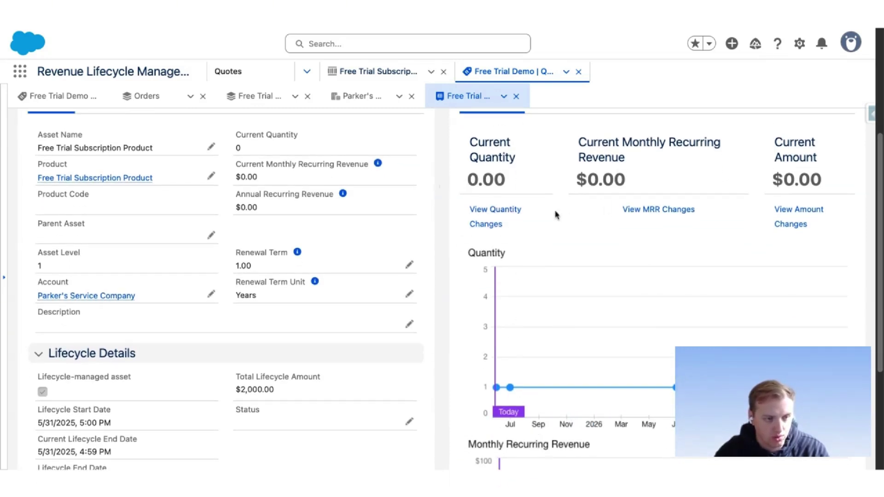
Inspect the asset's Quantity and Monthly Recurring Revenue charts, comparing the values at the end of the trial with the paid periods.
scroll(560, 353, "down", 4)
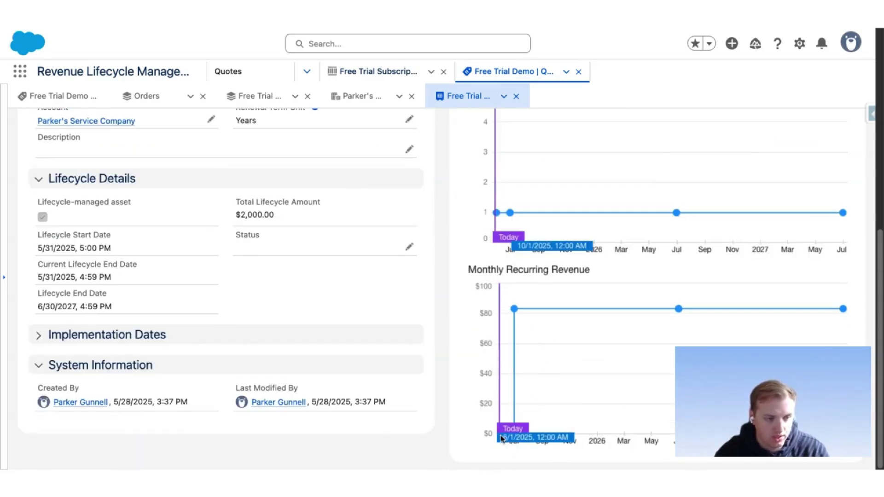
mouse_move(502, 440)
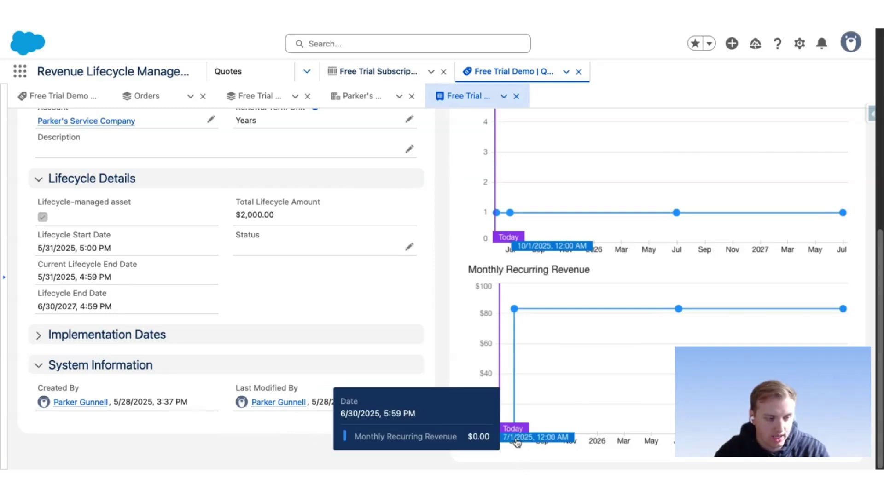
mouse_move(515, 310)
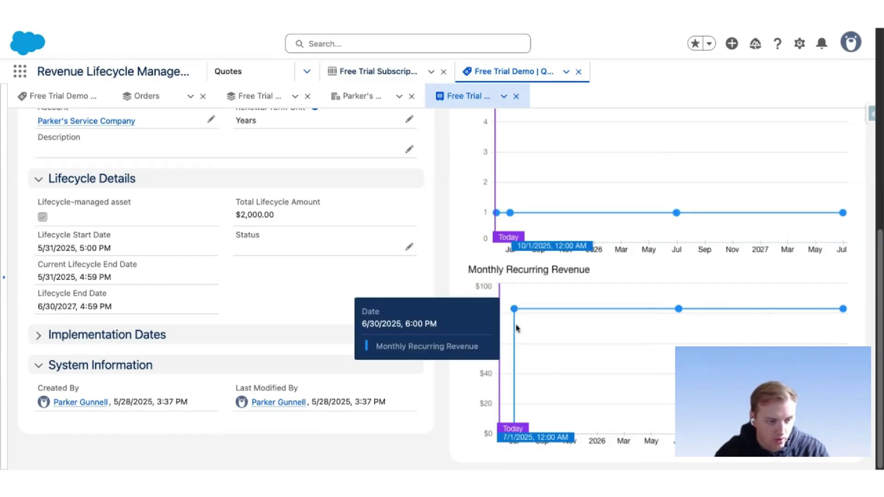
scroll(520, 321, "up", 5)
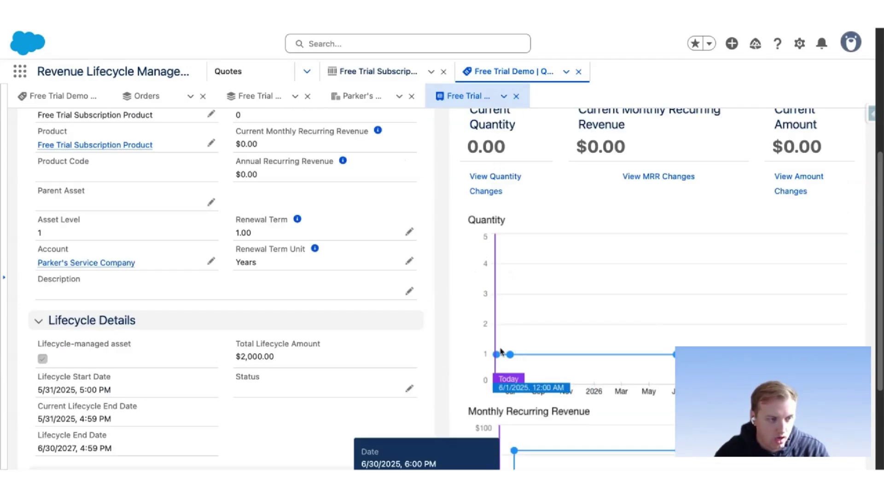
scroll(521, 321, "down", 4)
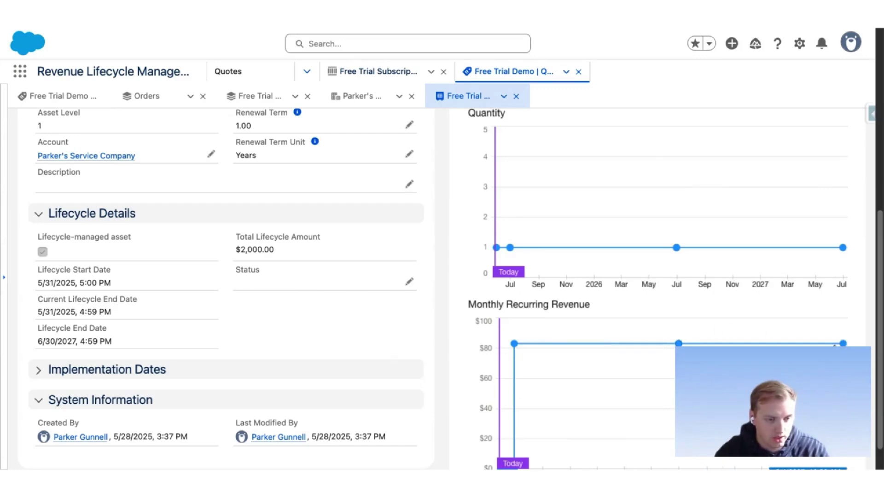
scroll(442, 372, "down", 1)
scroll(332, 317, "up", 5)
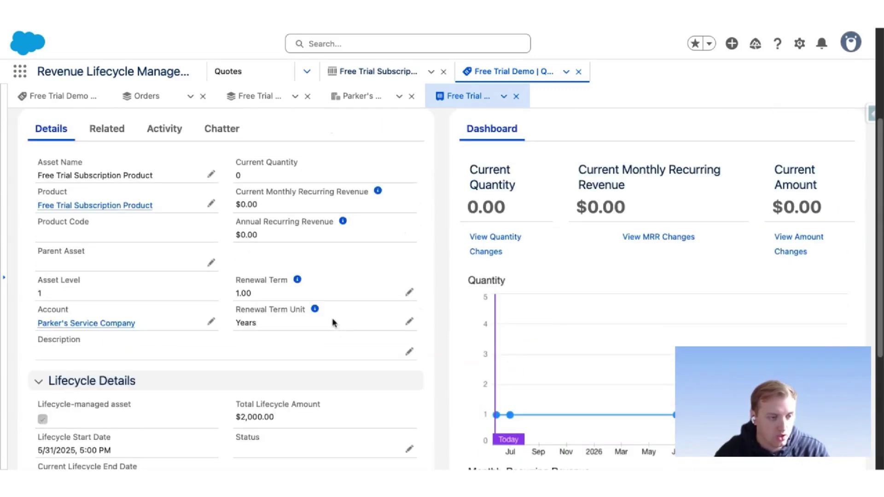
scroll(333, 318, "up", 3)
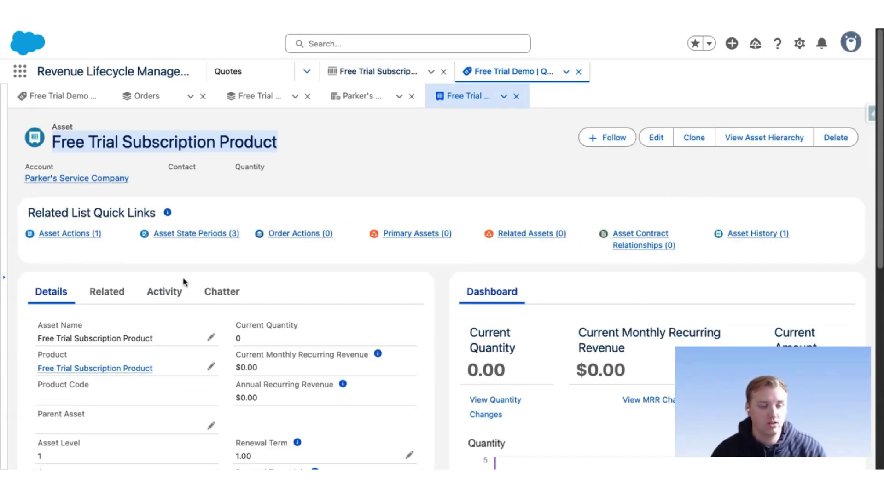